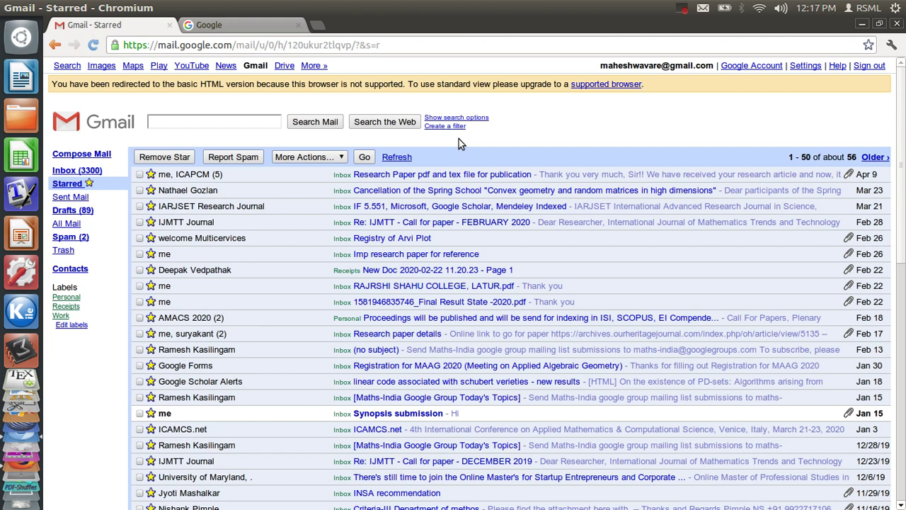
- Search Google for "google classroom" in the other browser tab and open the Google Classroom site from the results
{"action": "left_click", "coordinate": [255, 28]}
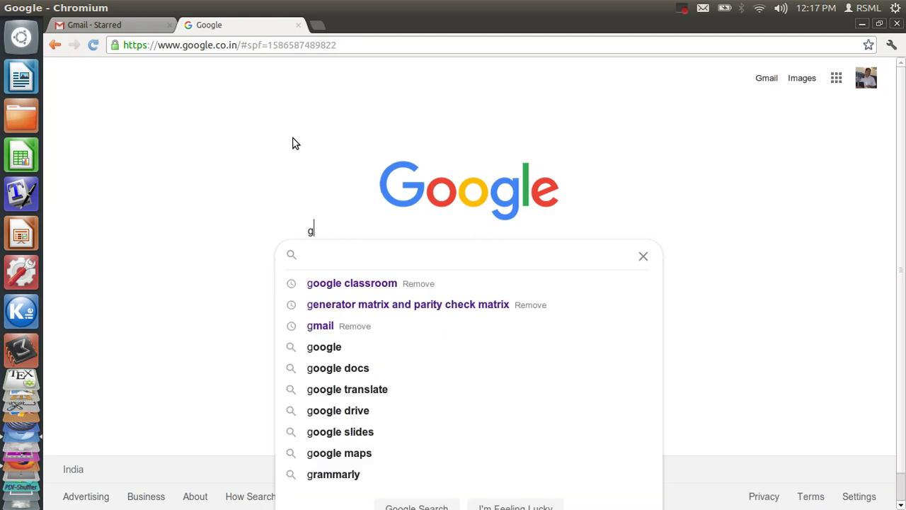
{"action": "left_click", "coordinate": [339, 284]}
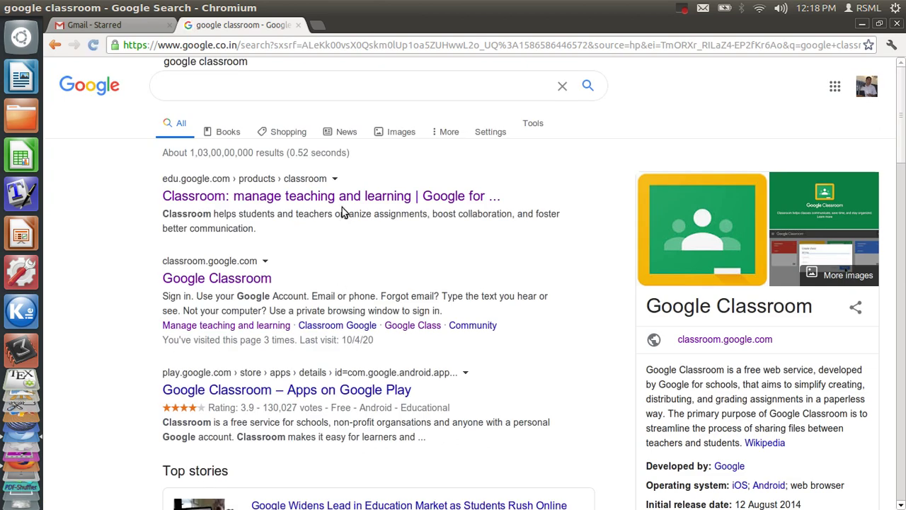
{"action": "left_click", "coordinate": [238, 281]}
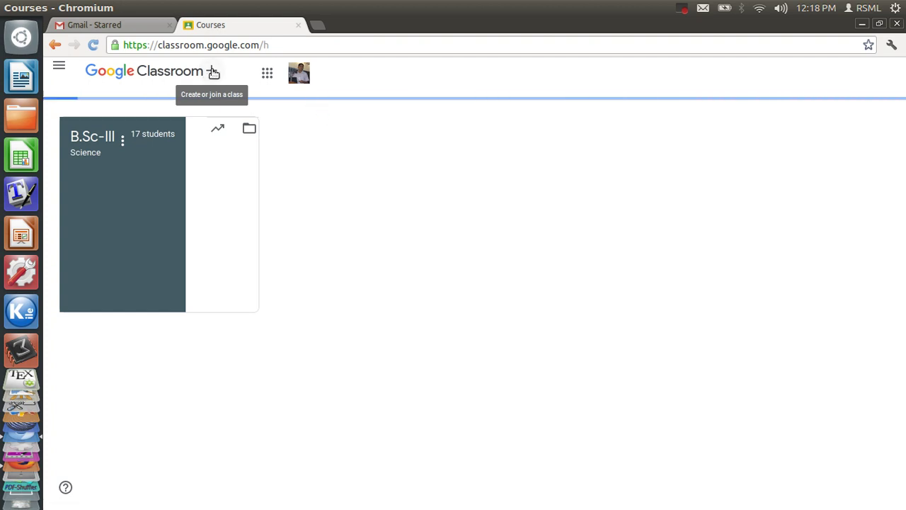
- Start creating a new class, accepting the notice about not using Classroom at a school or university with students
{"action": "left_click", "coordinate": [214, 72]}
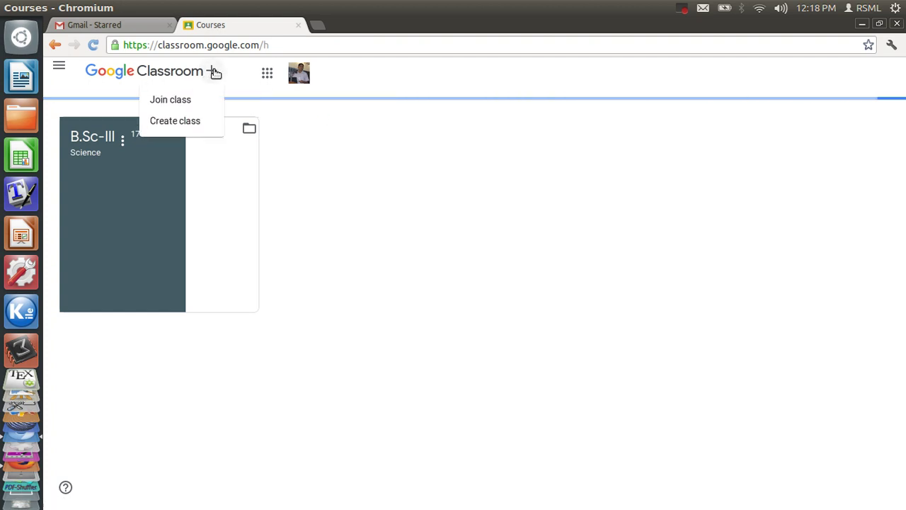
{"action": "left_click", "coordinate": [195, 124]}
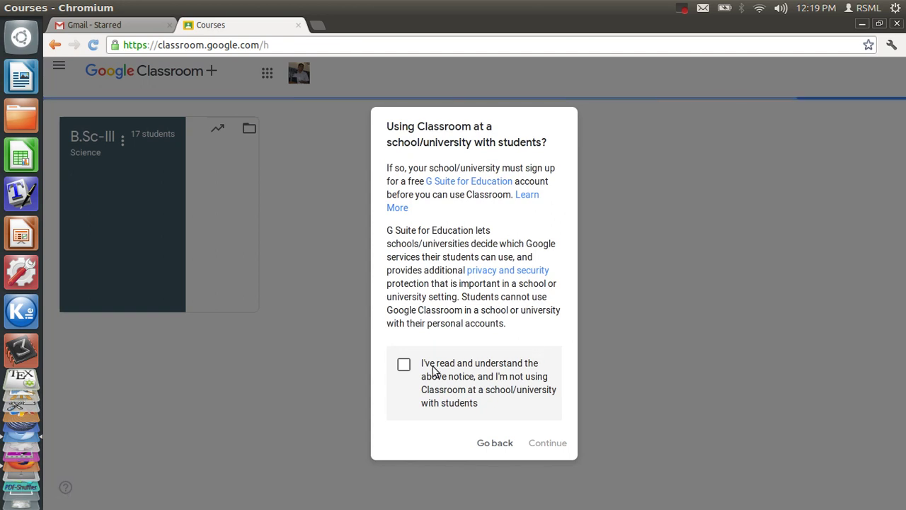
{"action": "left_click", "coordinate": [405, 366]}
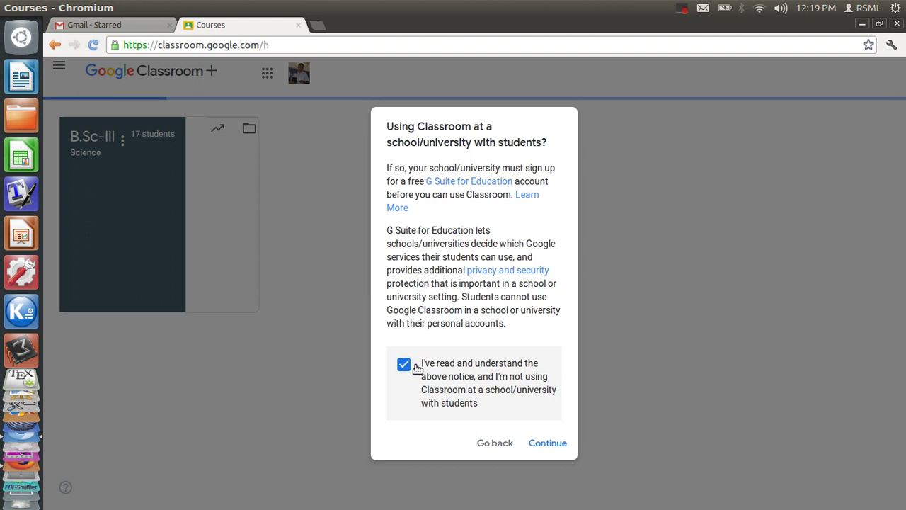
{"action": "left_click", "coordinate": [548, 443]}
- Enter B.Sc-I as the name of the new class and Sem-II as its section
{"action": "left_click", "coordinate": [370, 202]}
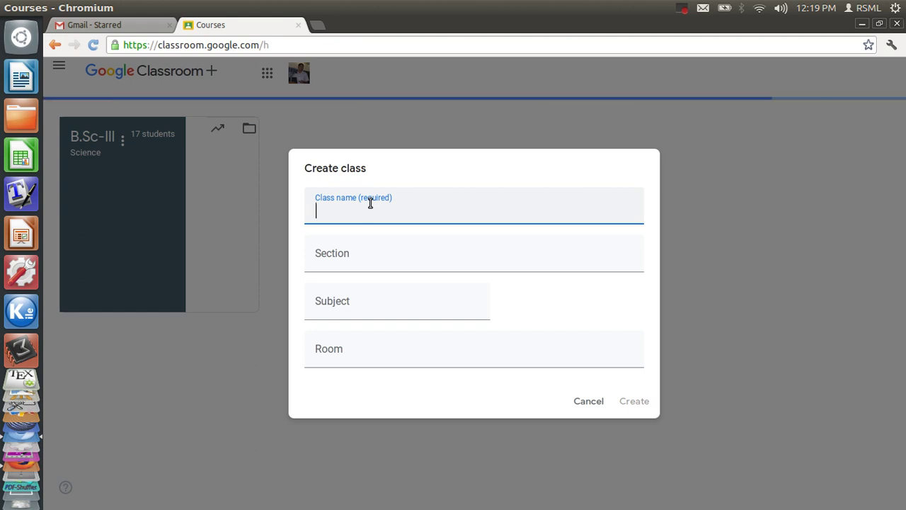
{"action": "type", "text": "B.S"}
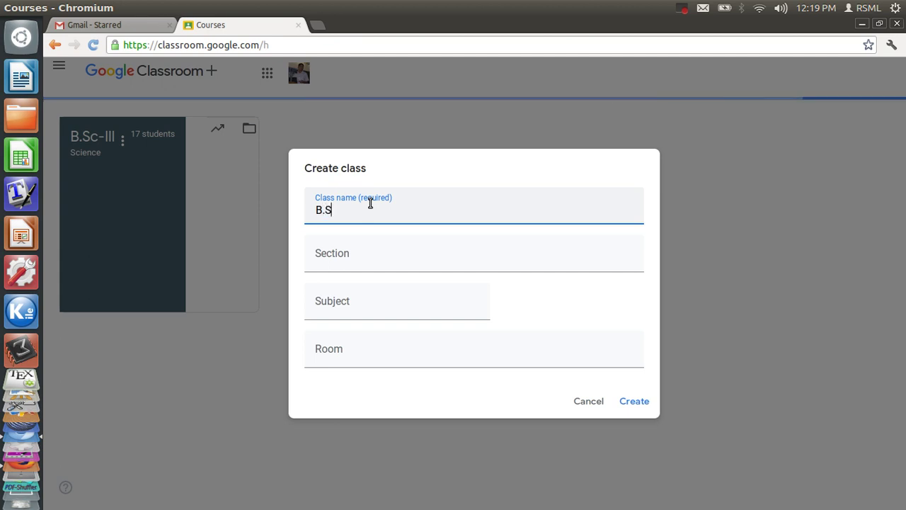
{"action": "type", "text": "c-I"}
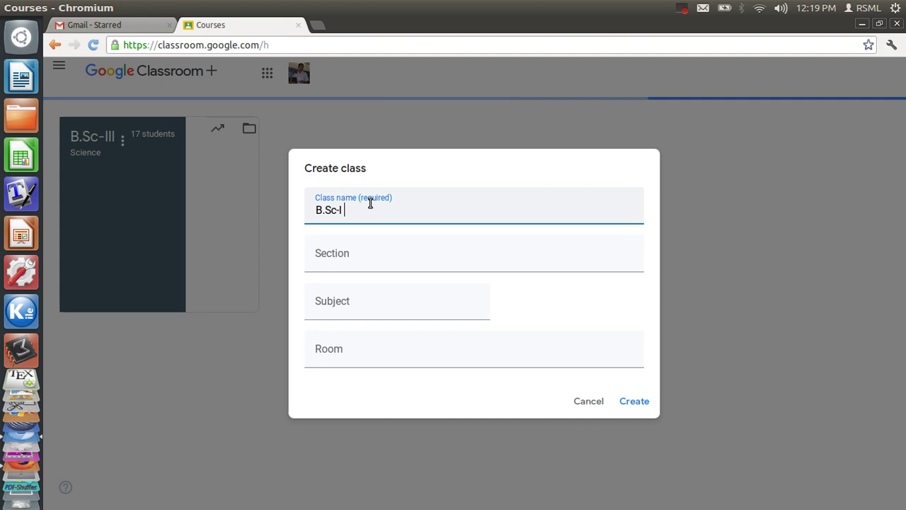
{"action": "left_click", "coordinate": [334, 260]}
{"action": "type", "text": "Se"}
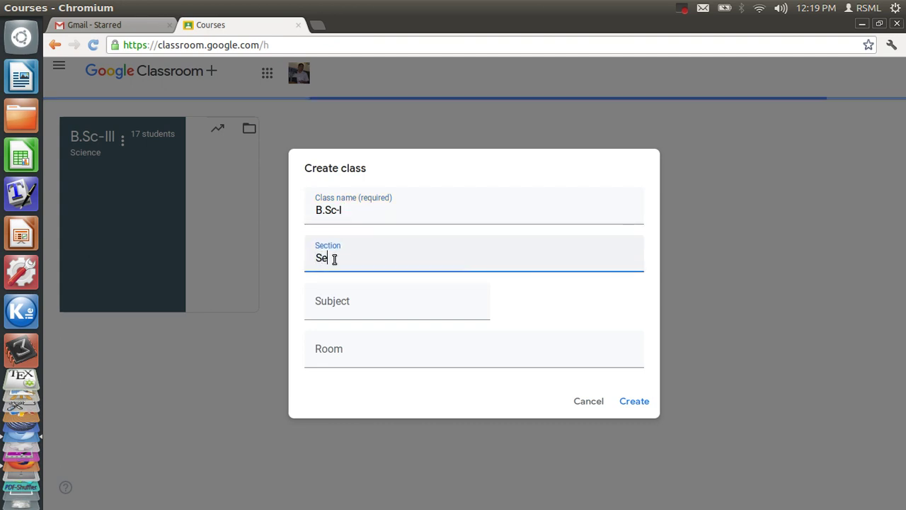
{"action": "type", "text": "m"}
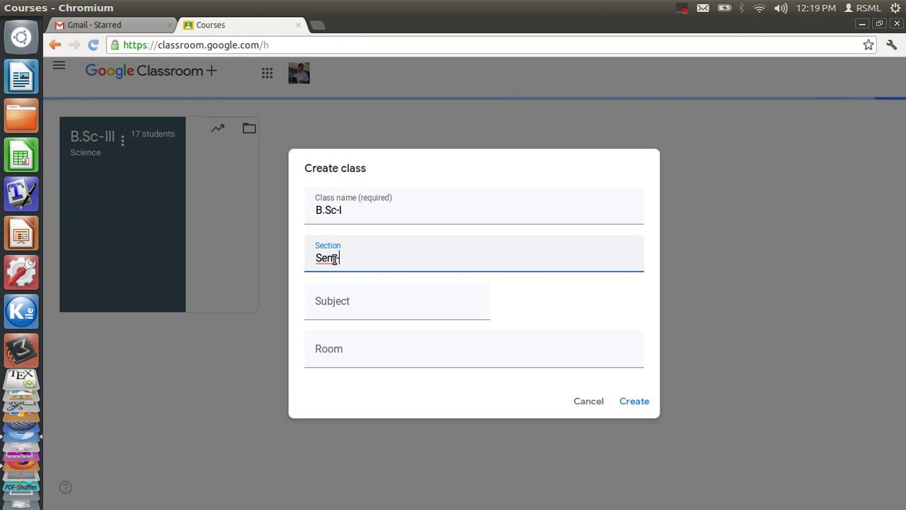
{"action": "type", "text": "-II"}
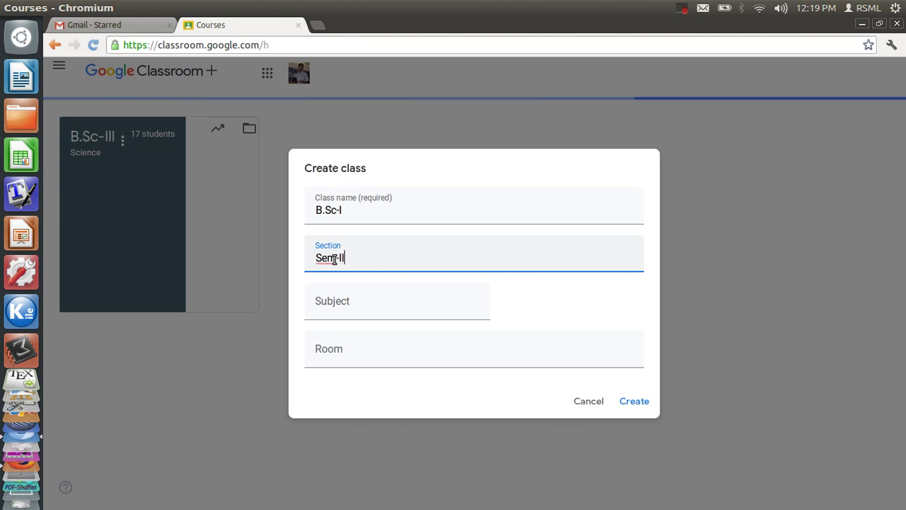
- Fill in the subject of the new class as Mathe
{"action": "left_click", "coordinate": [337, 301]}
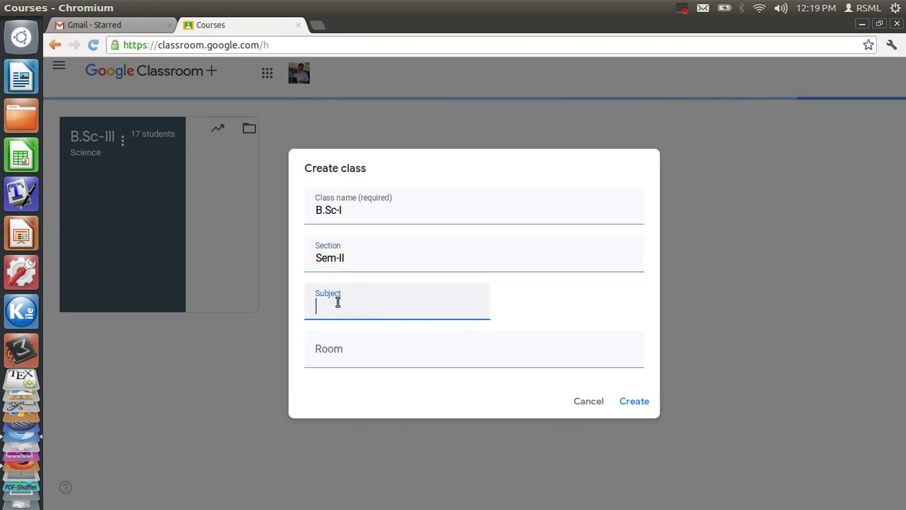
{"action": "type", "text": "Mat"}
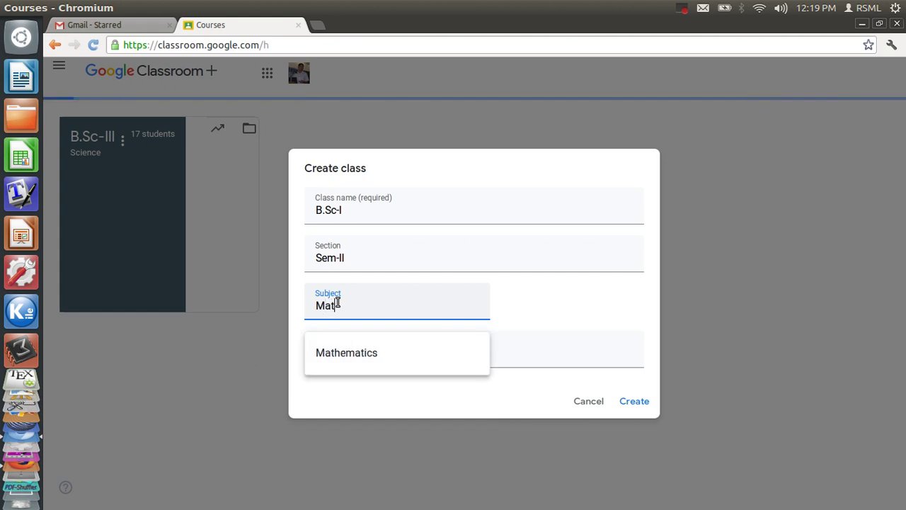
{"action": "type", "text": "hematics"}
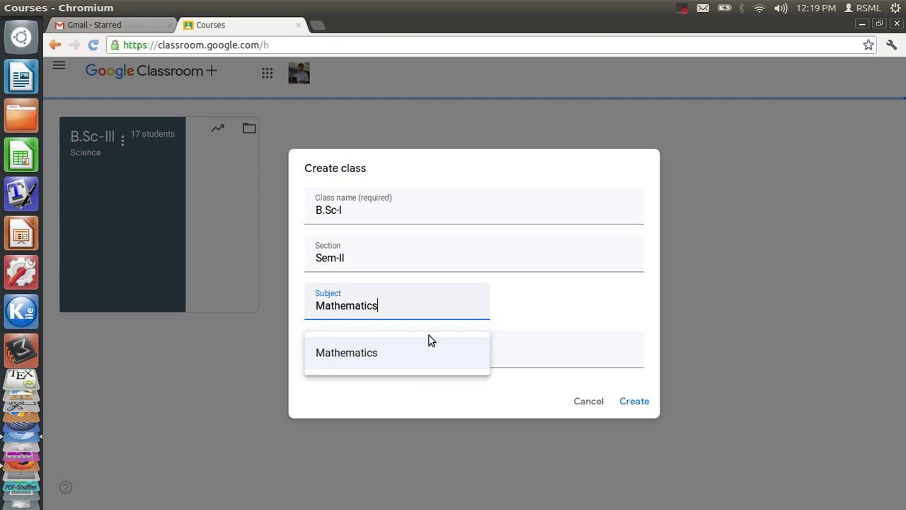
{"action": "key", "text": "ctrl+z"}
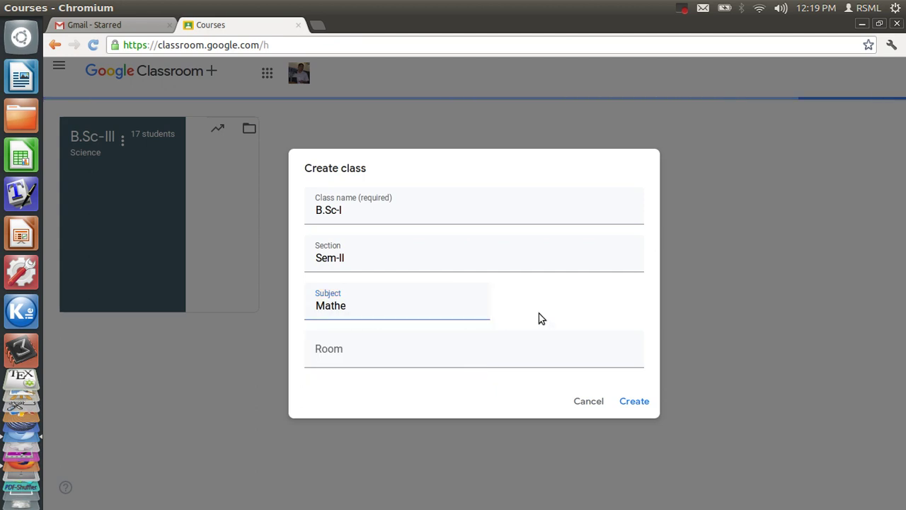
- Set the room to Integral Calculus-IV and create the class
{"action": "left_click", "coordinate": [333, 352]}
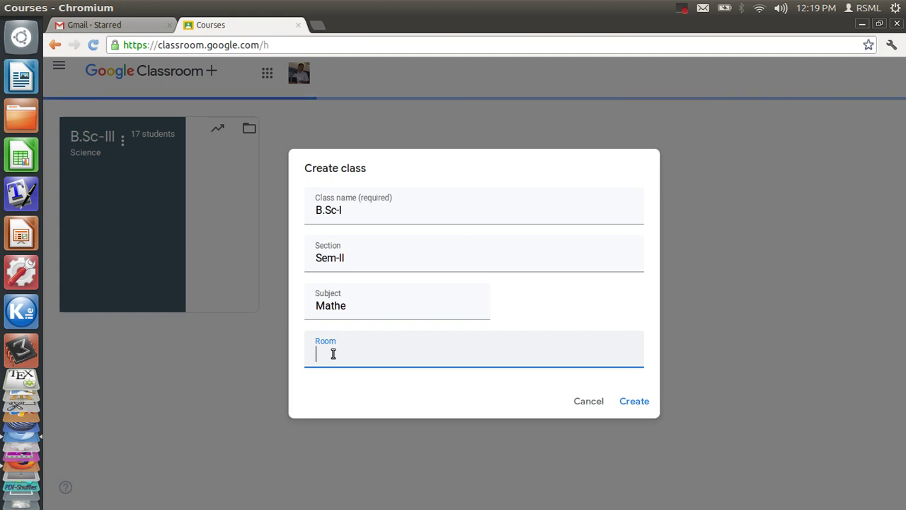
{"action": "type", "text": "Inte"}
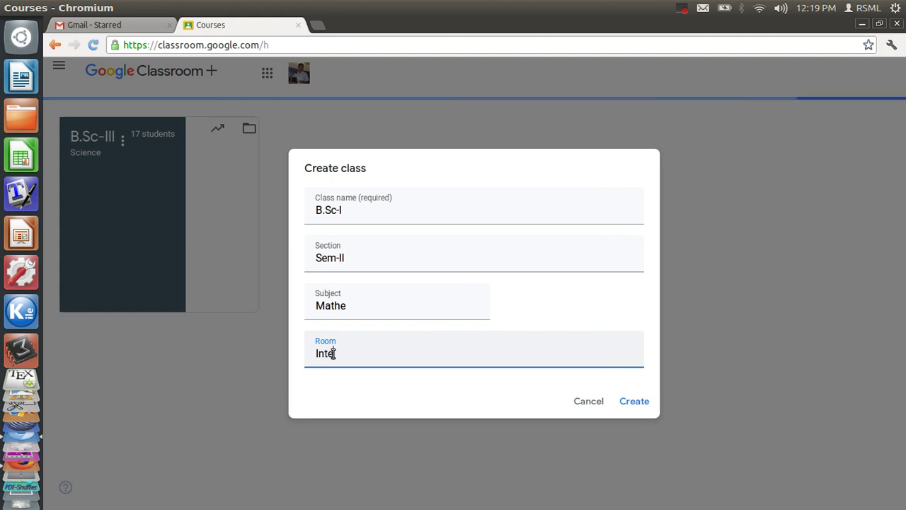
{"action": "type", "text": "gral"}
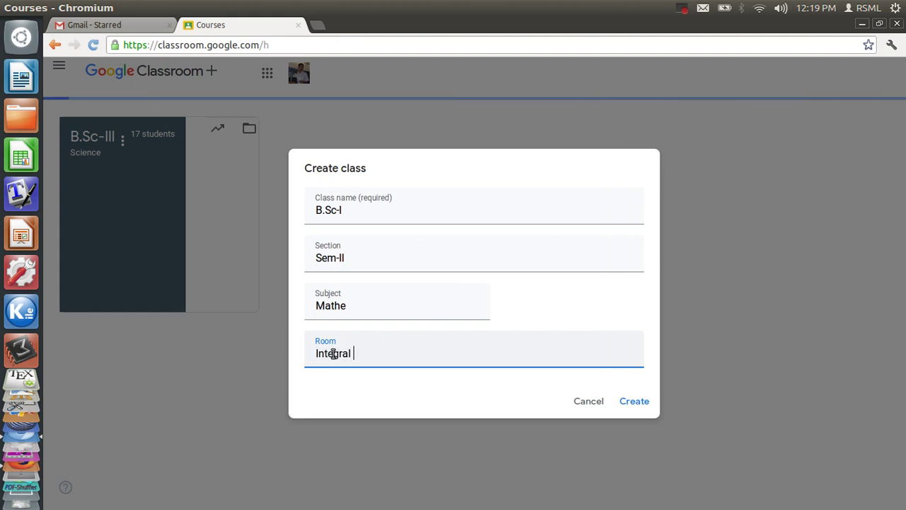
{"action": "type", "text": " Cal"}
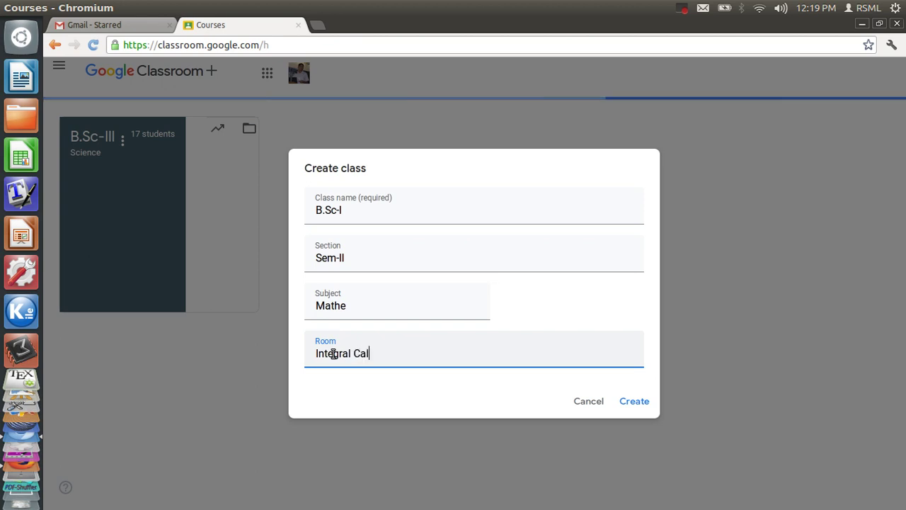
{"action": "type", "text": "culus"}
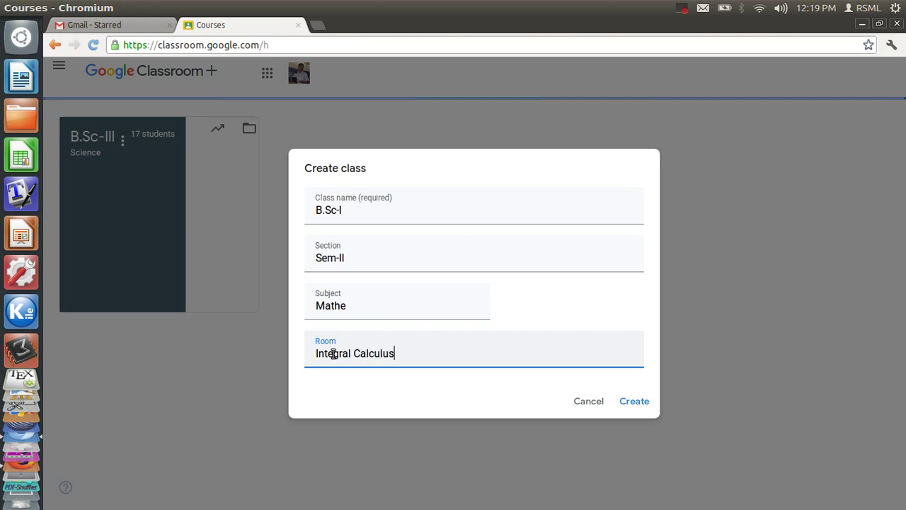
{"action": "type", "text": "-IV"}
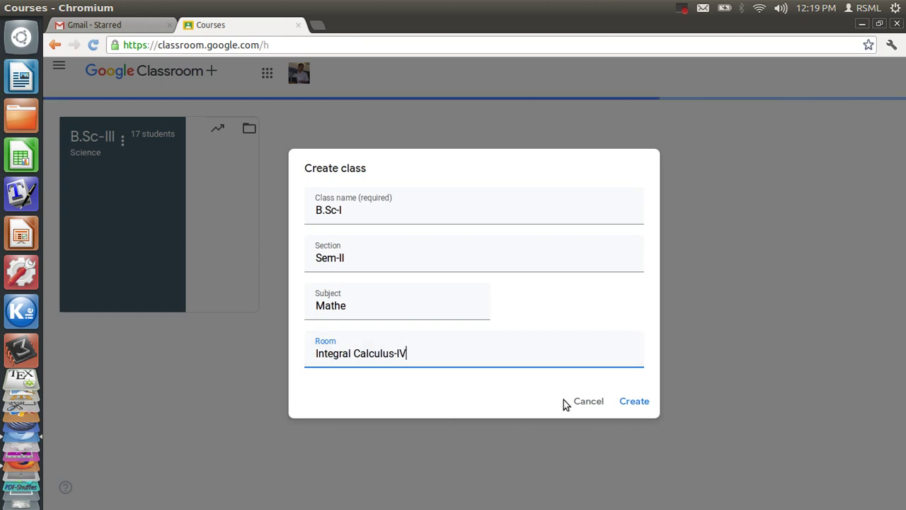
{"action": "left_click", "coordinate": [634, 402]}
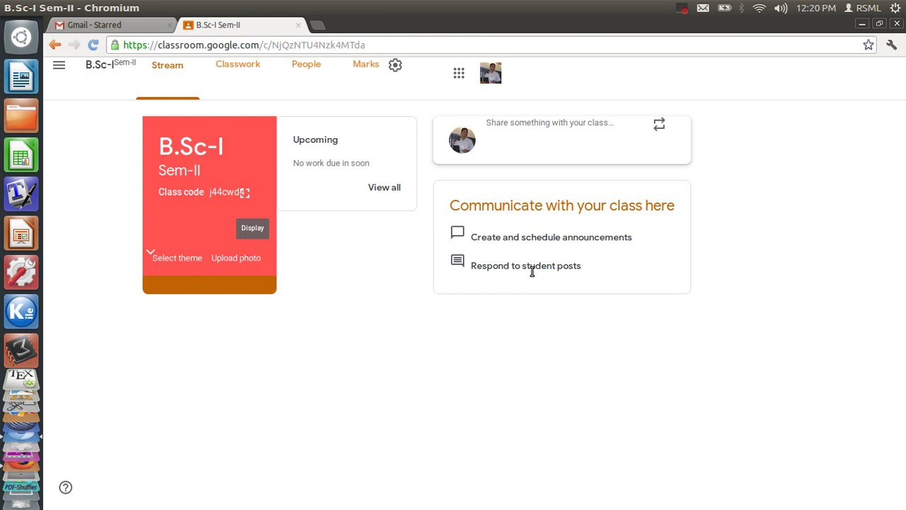
- Look over the class's announcement form and the types of classwork that can be created
{"action": "left_click", "coordinate": [531, 134]}
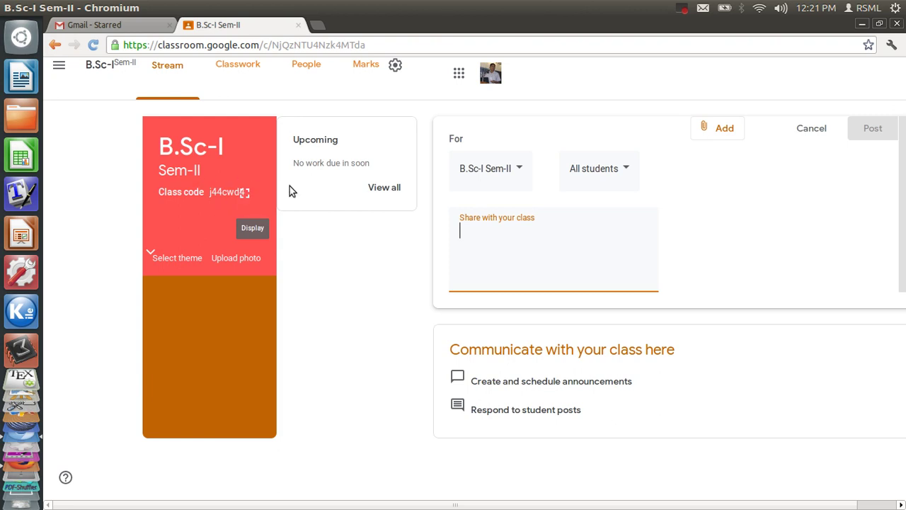
{"action": "left_click", "coordinate": [247, 63]}
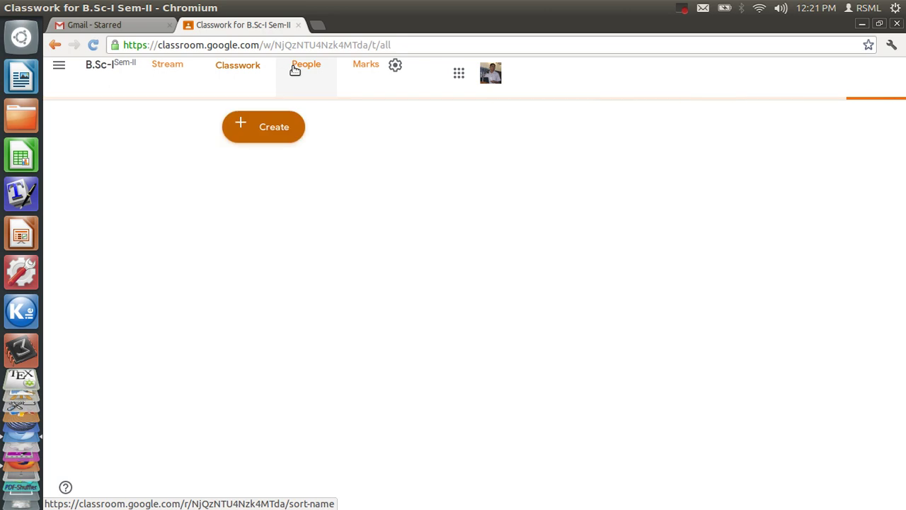
{"action": "left_click", "coordinate": [242, 126]}
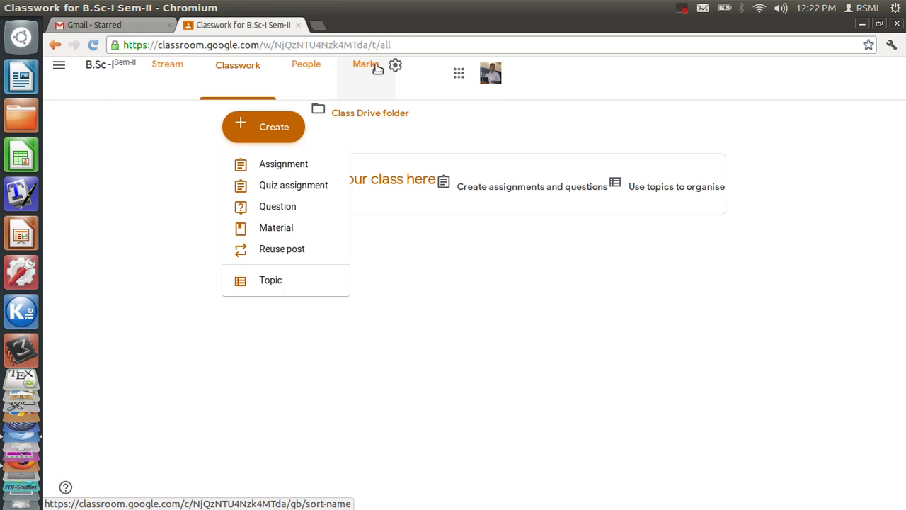
- Begin a new announcement in the B.Sc-I class stream and show its attachment options
{"action": "left_click", "coordinate": [181, 70]}
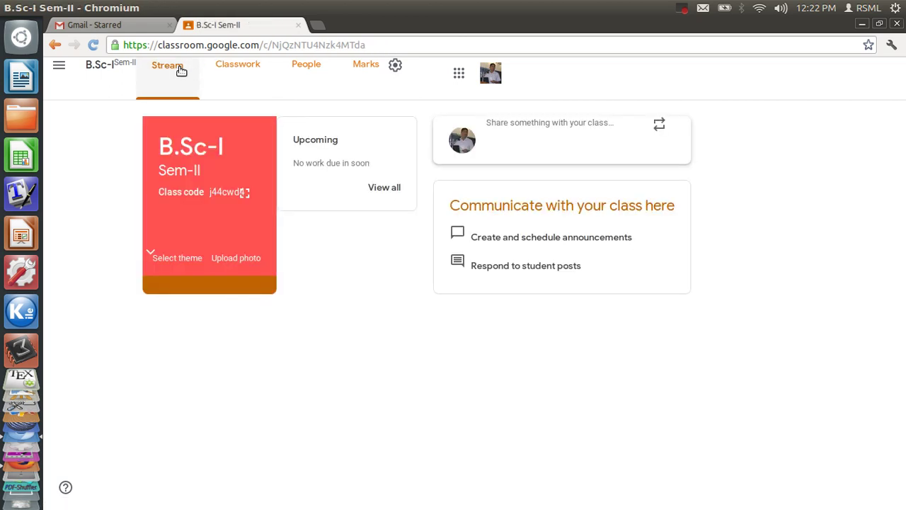
{"action": "left_click", "coordinate": [546, 137]}
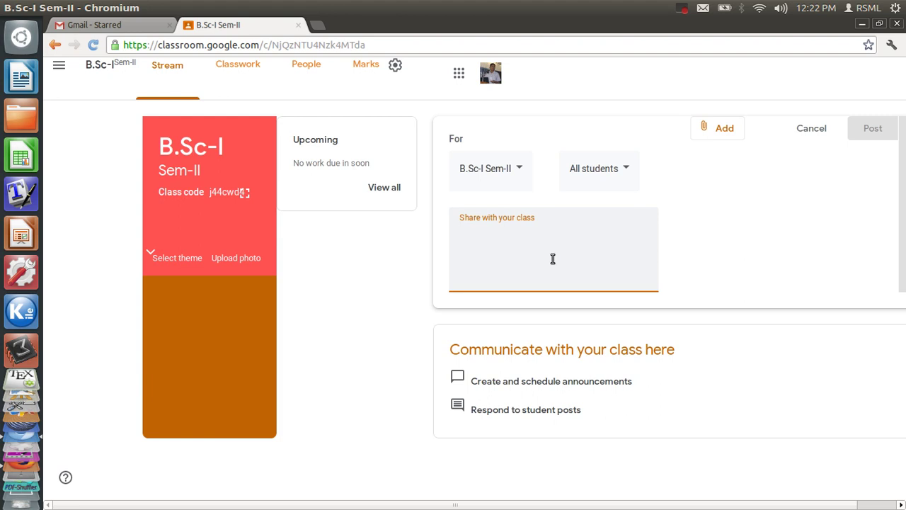
{"action": "left_click", "coordinate": [715, 131]}
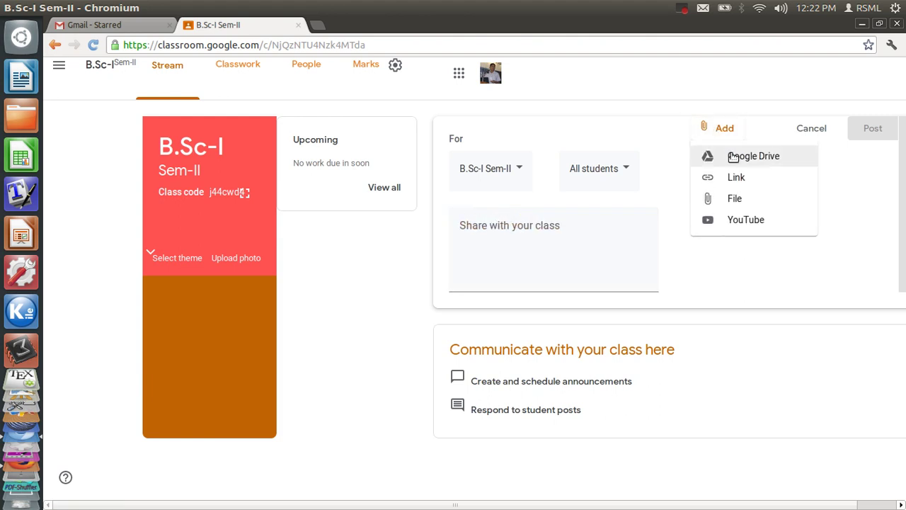